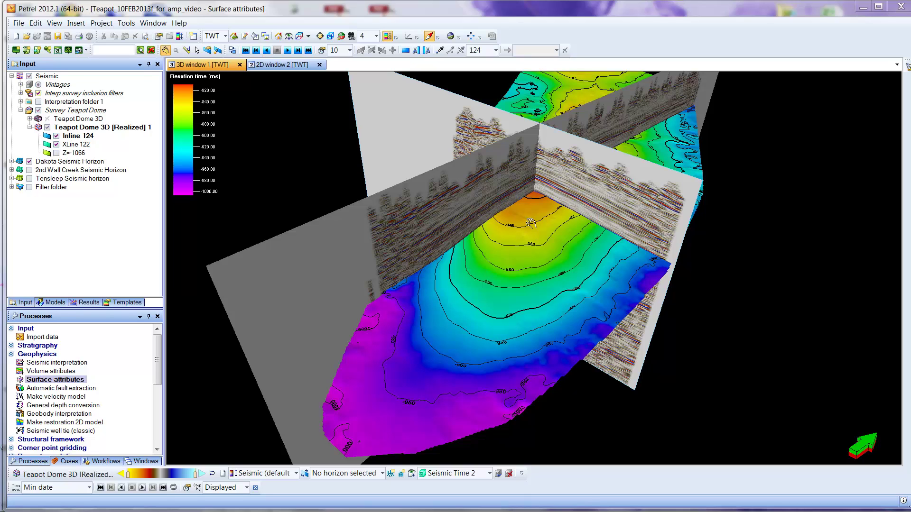
Step: Inspect the Dakota horizon edge-on and from above, then close the Windows colour-scheme prompt
left_click_drag(531, 223, 487, 187)
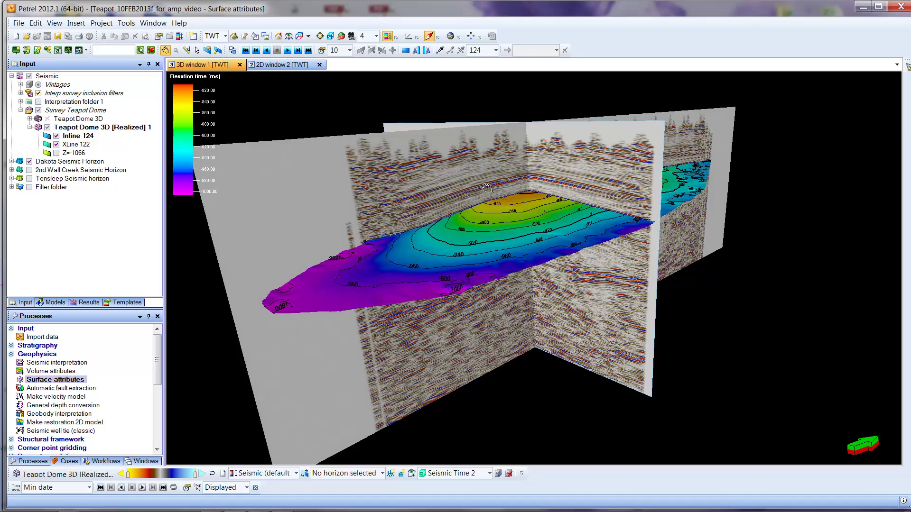
left_click_drag(503, 222, 530, 304)
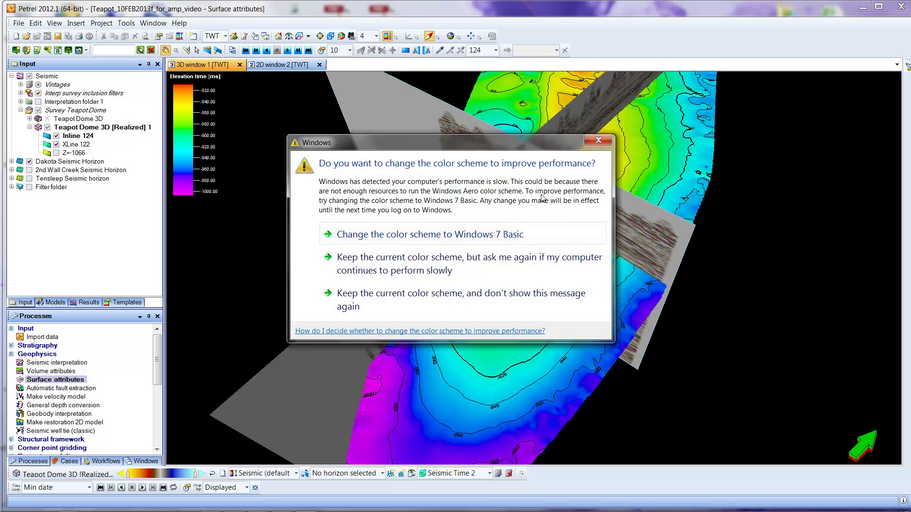
left_click(598, 141)
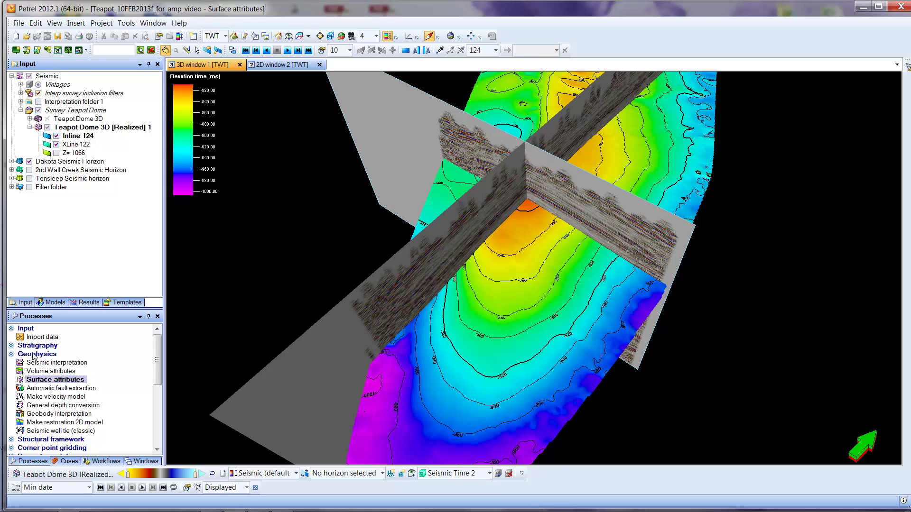
Step: Open Surface attributes, empty its input seismic, reference horizon and target surface fields, and select Teapot Dome 3D [Realized] 1
double_click(45, 382)
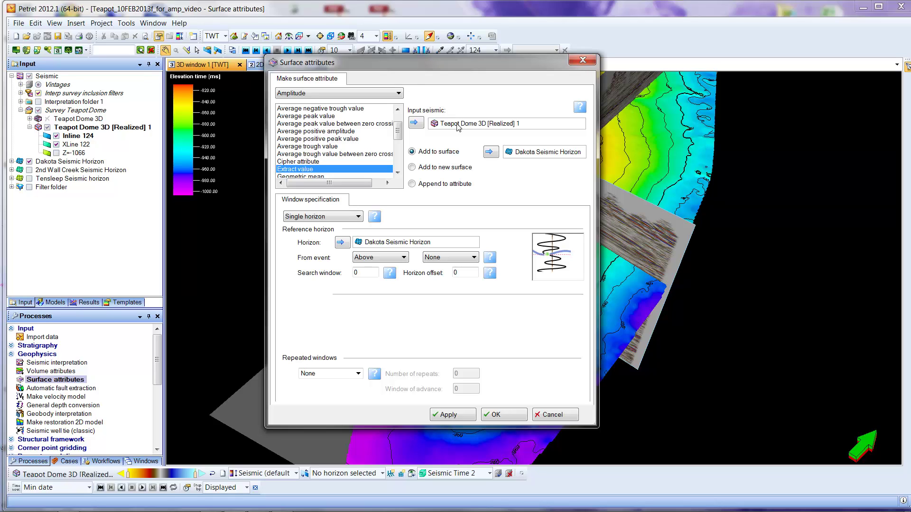
left_click(484, 125)
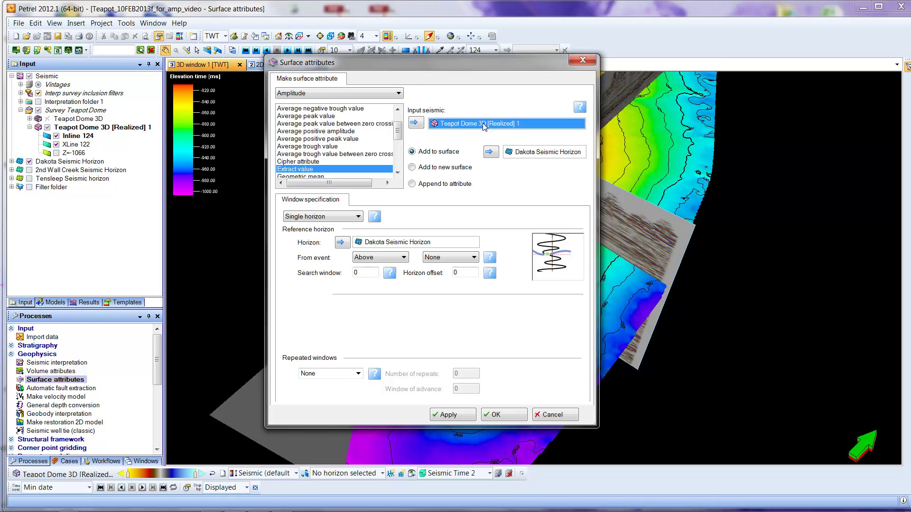
key("Delete")
left_click(382, 243)
key("Delete")
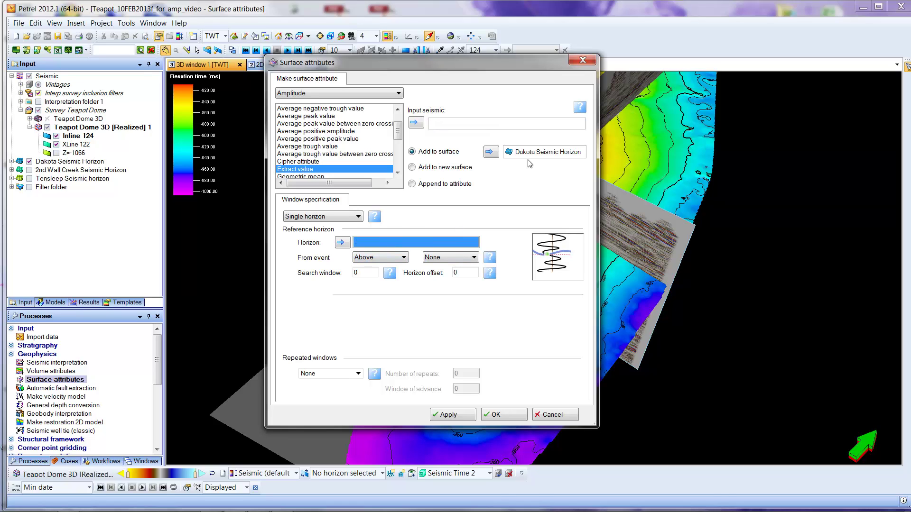
left_click(535, 152)
key("Delete")
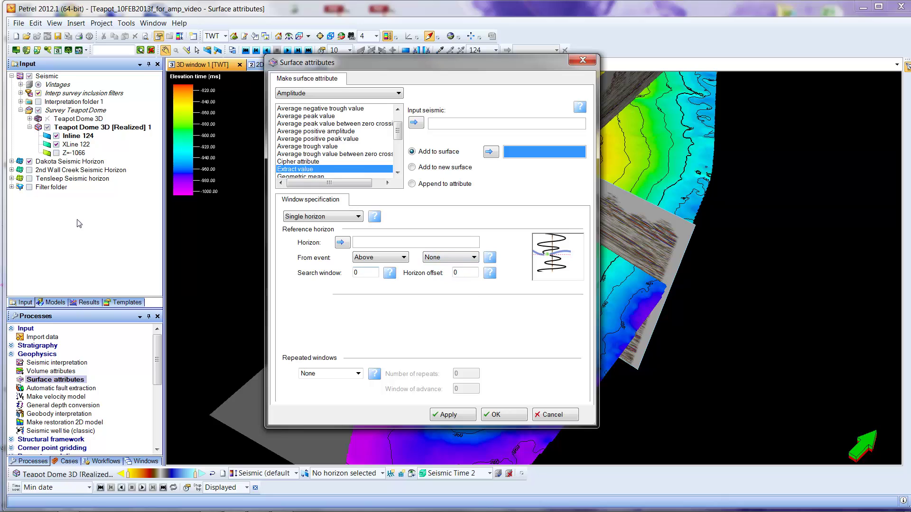
left_click(63, 130)
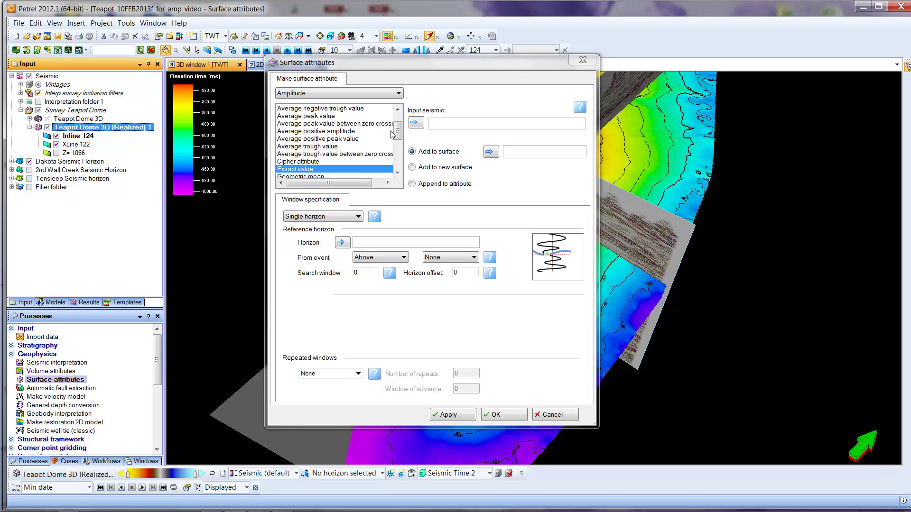
Step: Insert Teapot Dome 3D [Realized] 1 as input seismic, and Dakota Seismic Horizon as target surface and reference horizon
left_click(413, 124)
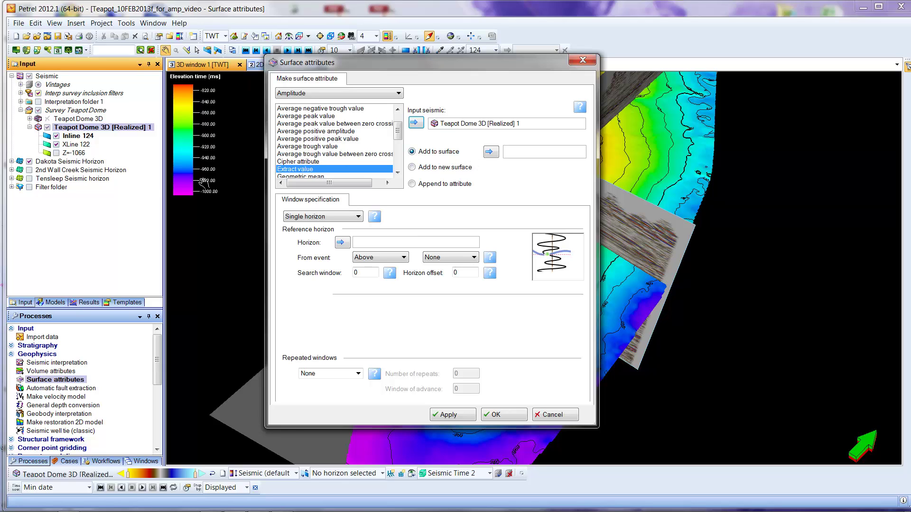
left_click(61, 163)
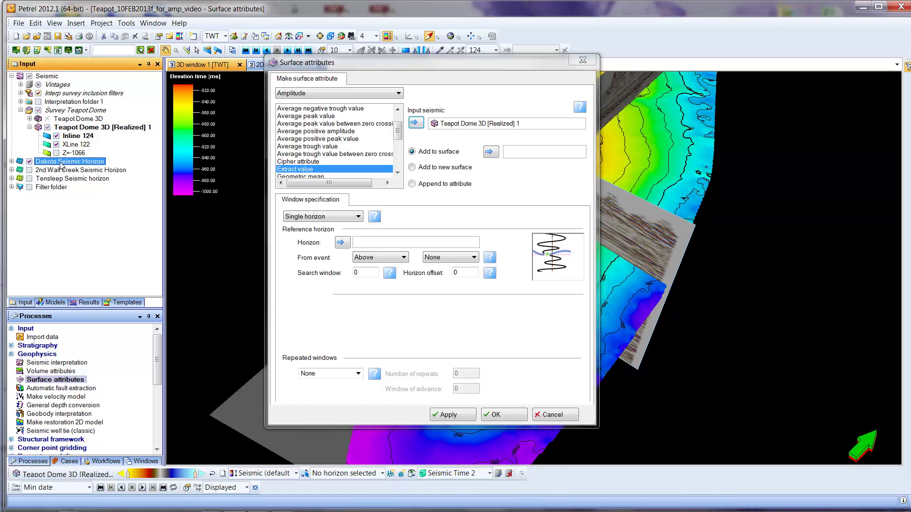
left_click(489, 153)
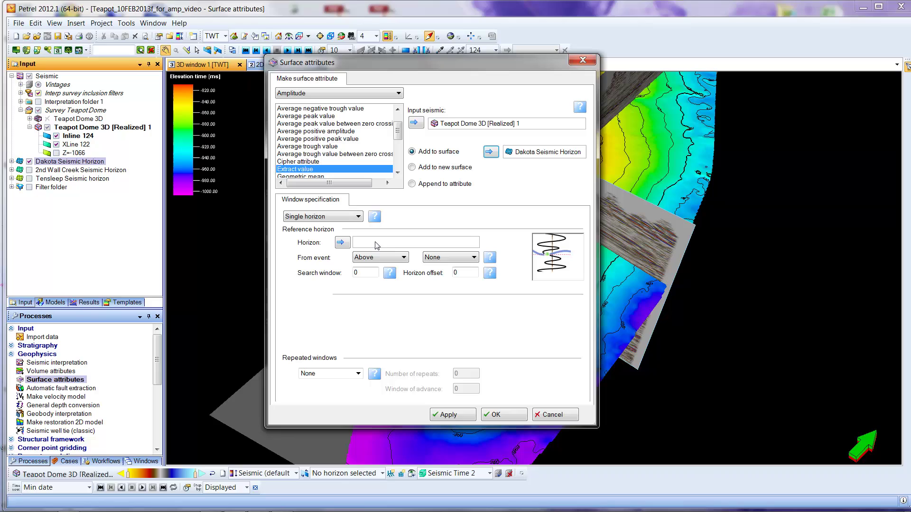
left_click(342, 243)
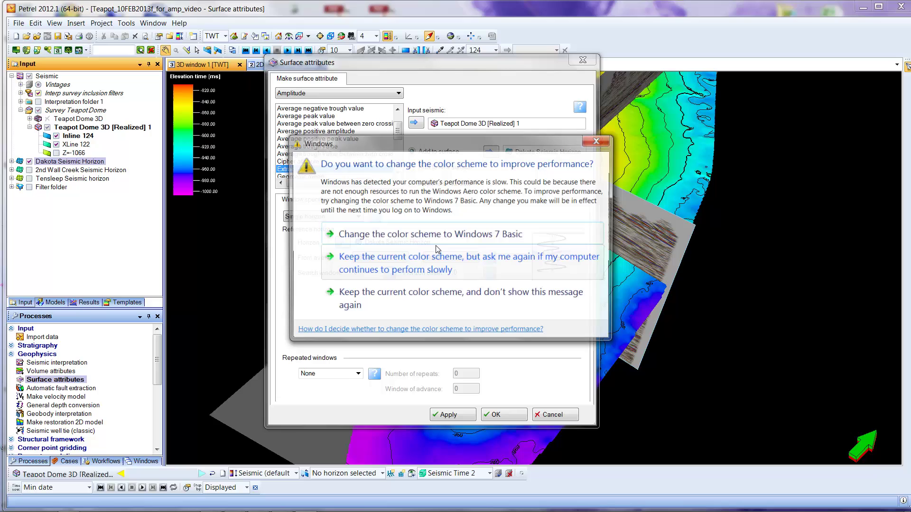
Step: Close the colour-scheme popup and scroll the attribute list to confirm Extract value is chosen
left_click(597, 142)
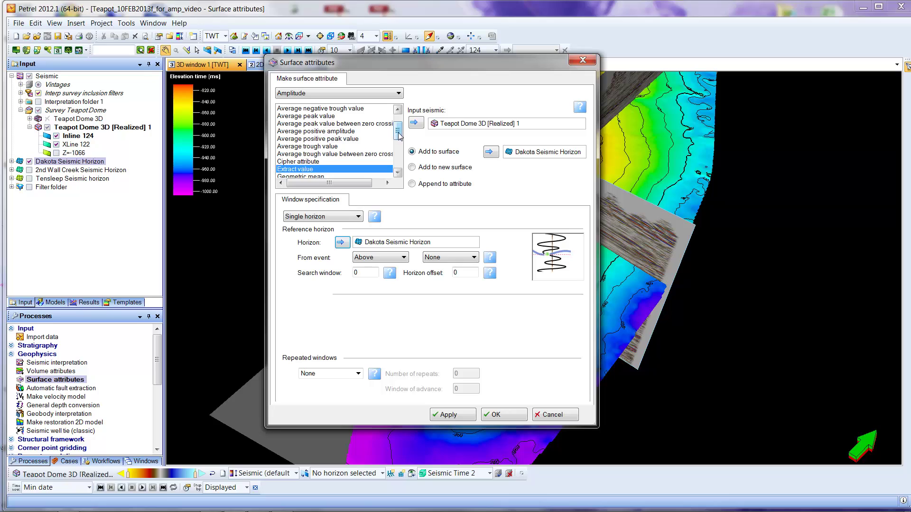
left_click_drag(398, 136, 398, 146)
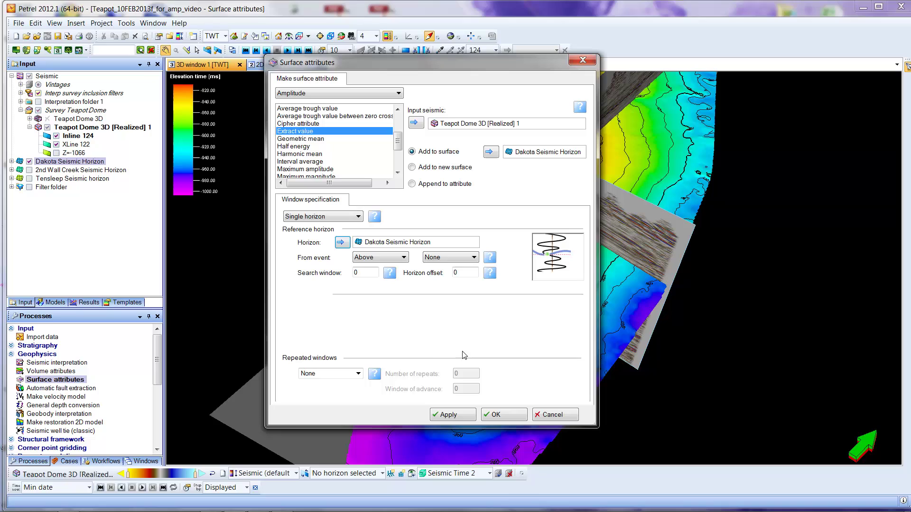
Step: Run the Extract value attribute, then show the Dakota horizon's TWT elevation colours
left_click(496, 415)
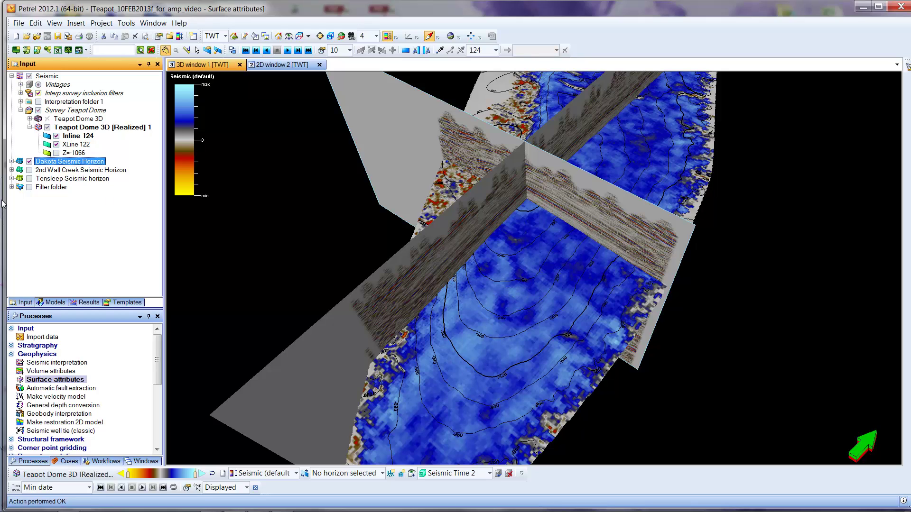
left_click(11, 162)
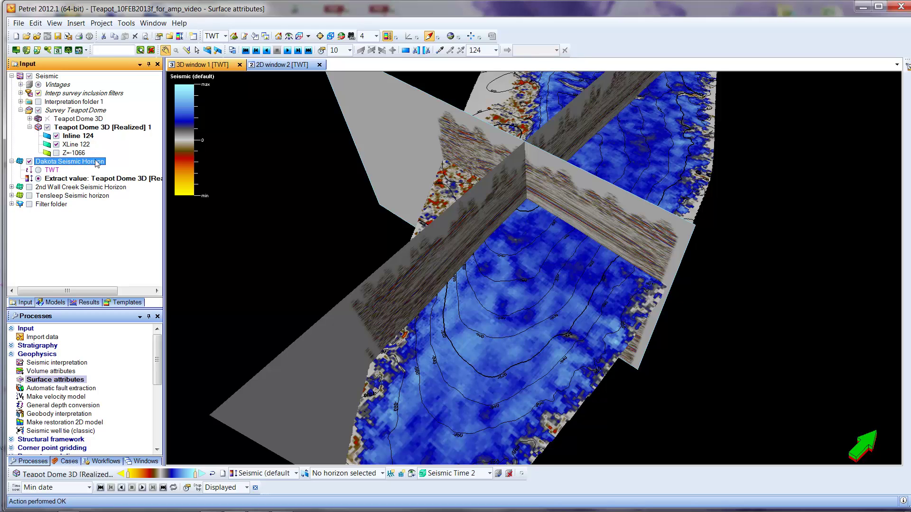
left_click(38, 170)
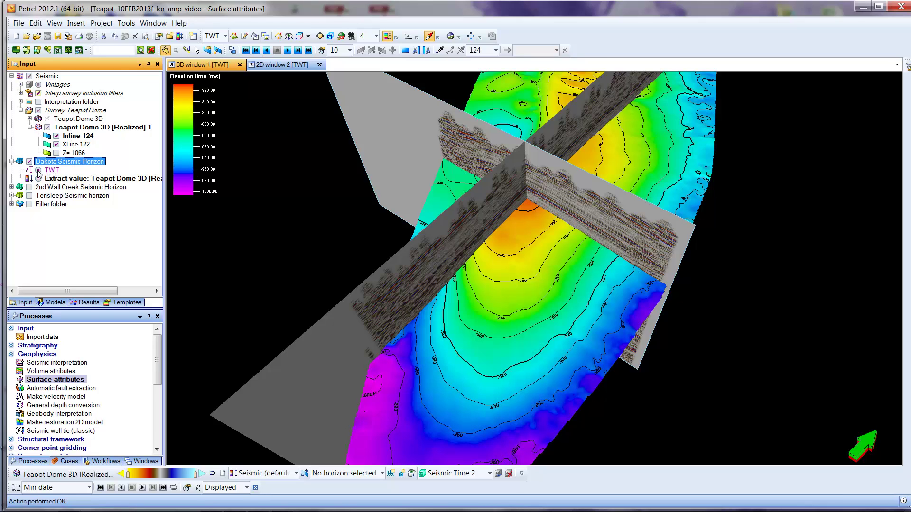
Step: Colour the Dakota horizon by Extract value and orbit the 3D view to inspect the amplitude map
left_click(39, 179)
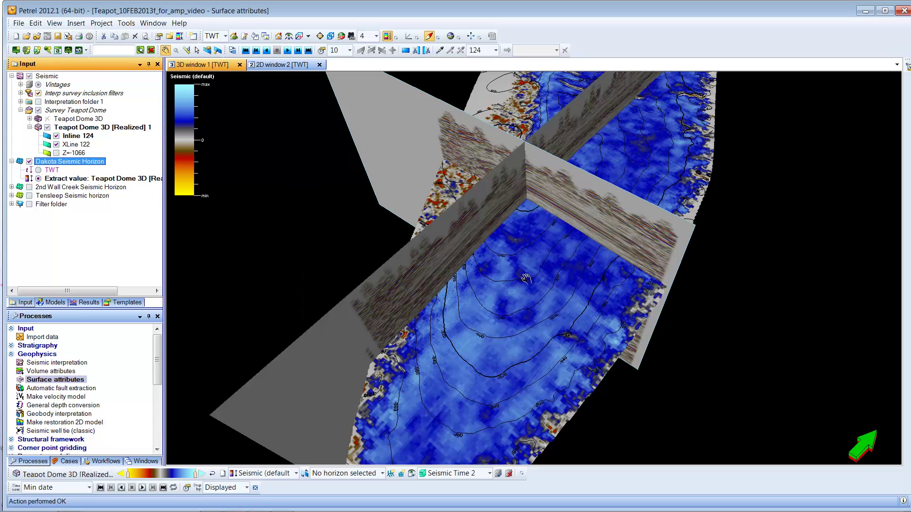
left_click_drag(524, 276, 549, 358)
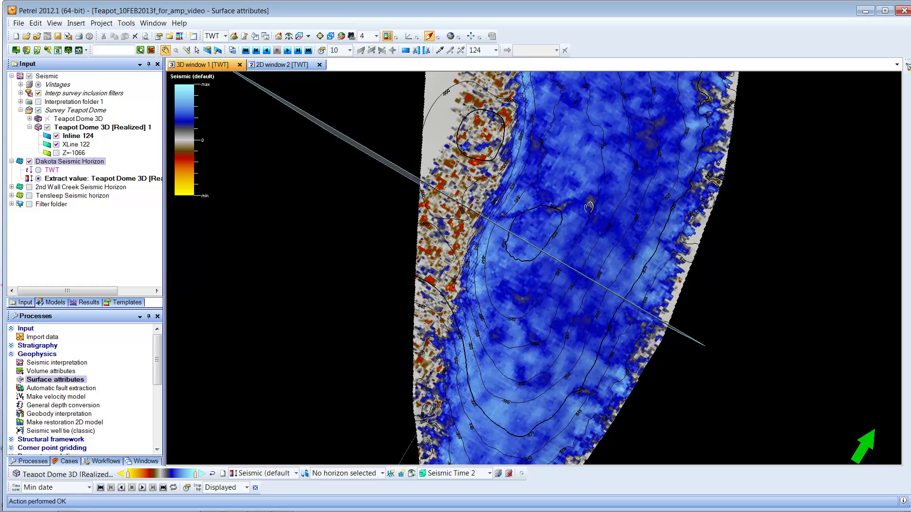
left_click_drag(591, 212, 559, 245)
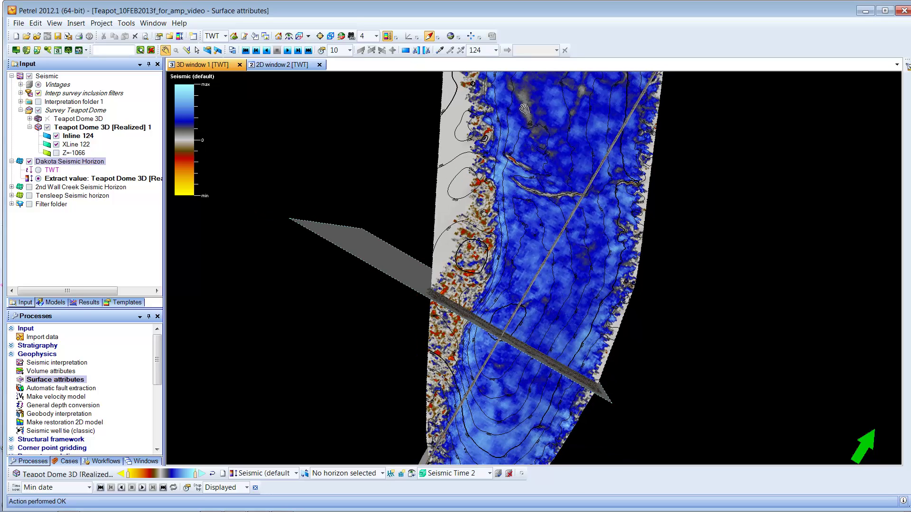
left_click_drag(583, 259, 575, 353)
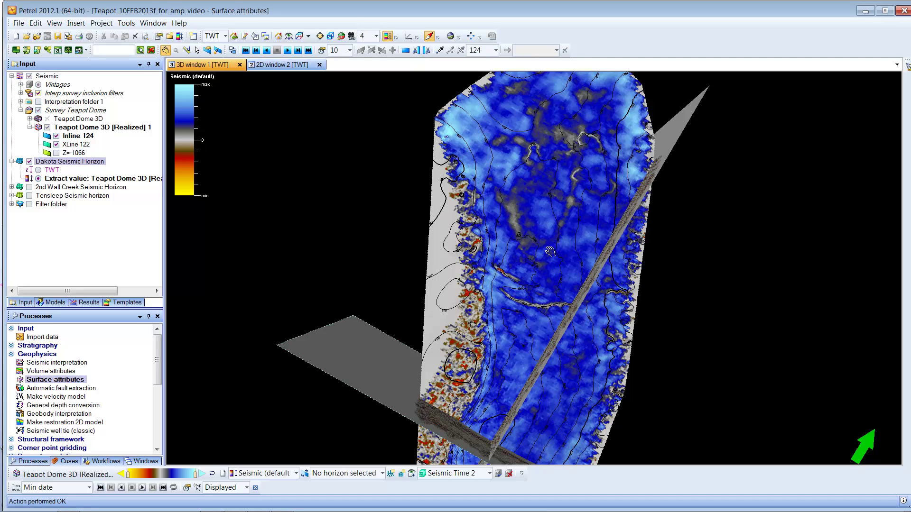
left_click_drag(549, 252, 560, 125)
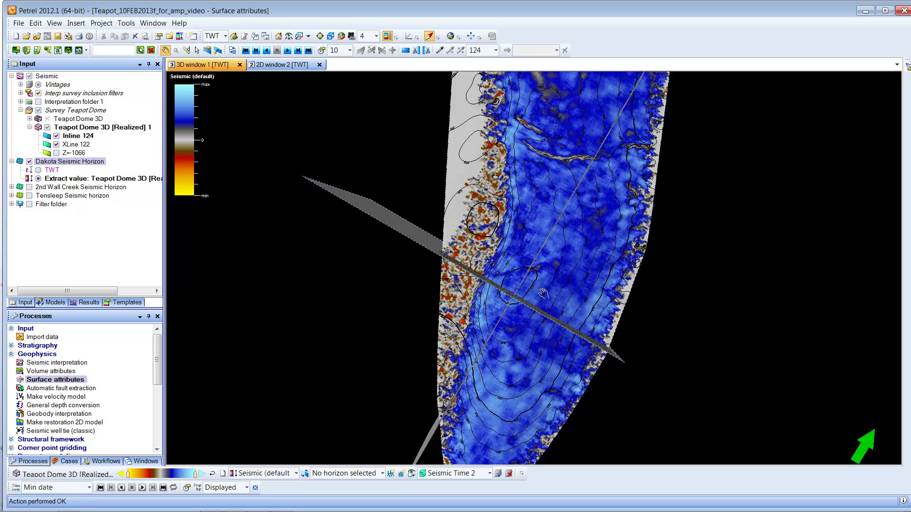
left_click_drag(539, 277, 521, 198)
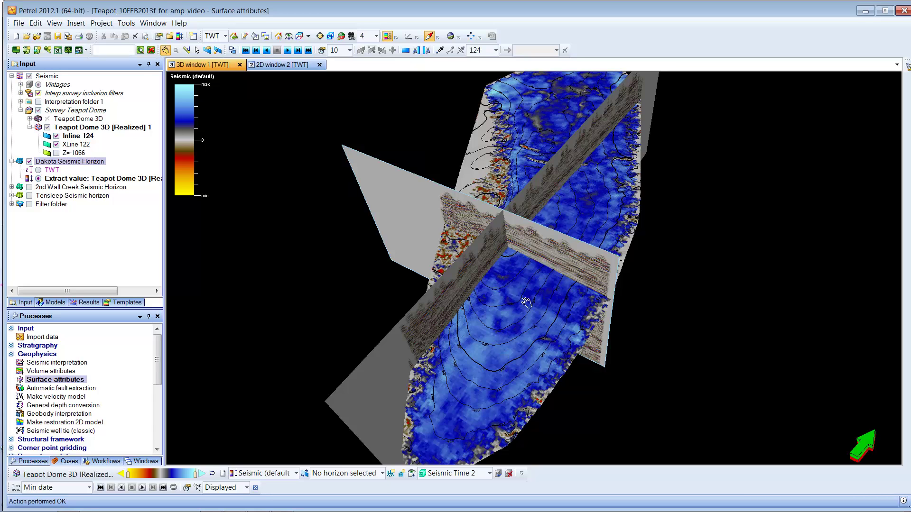
left_click_drag(526, 302, 491, 342)
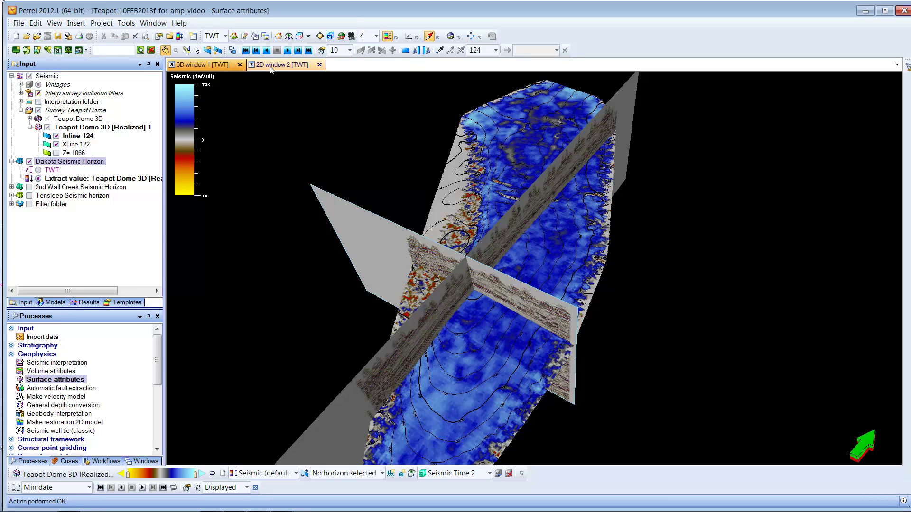
Step: Show the Dakota horizon's Extract value amplitude map in 2D window 2 and adjust the zoom
left_click(272, 65)
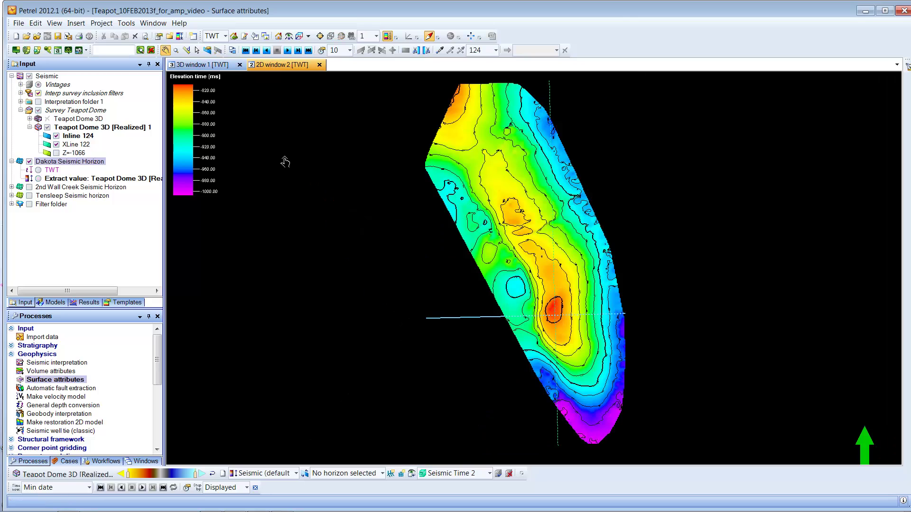
left_click(38, 179)
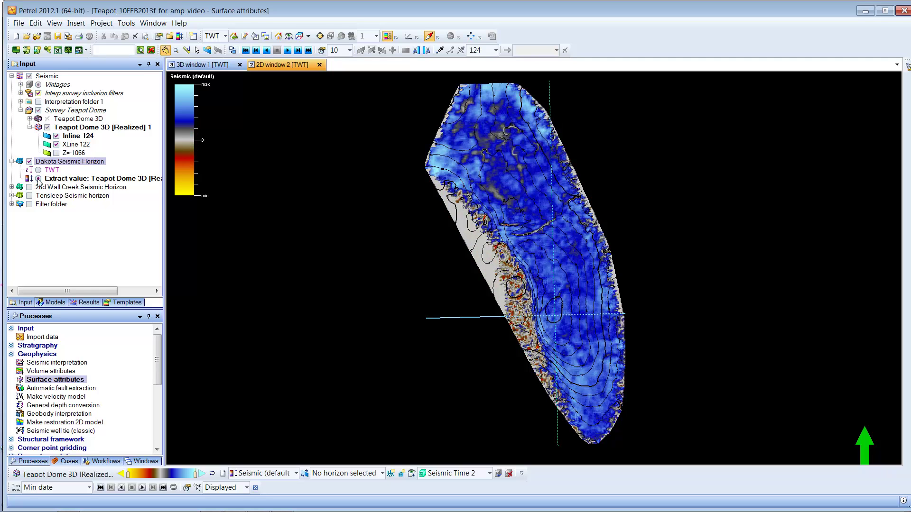
scroll(566, 262, "down", 2)
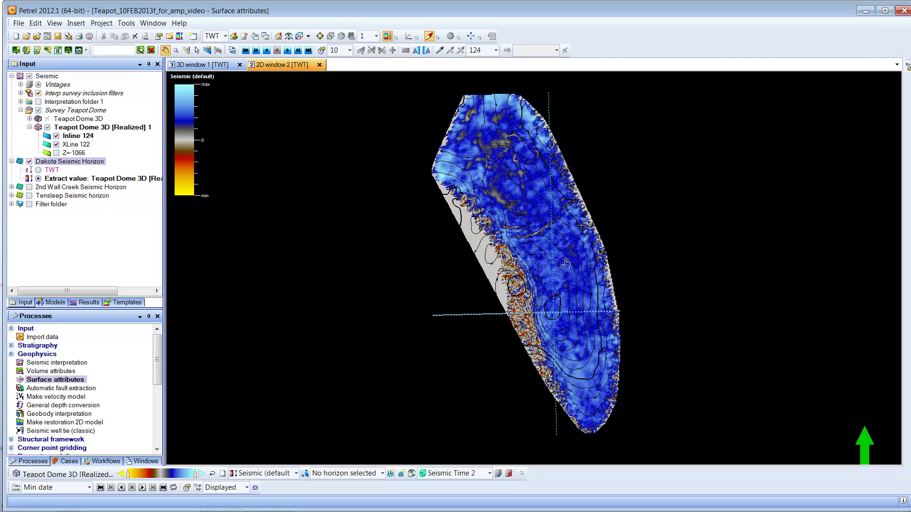
scroll(566, 262, "up", 2)
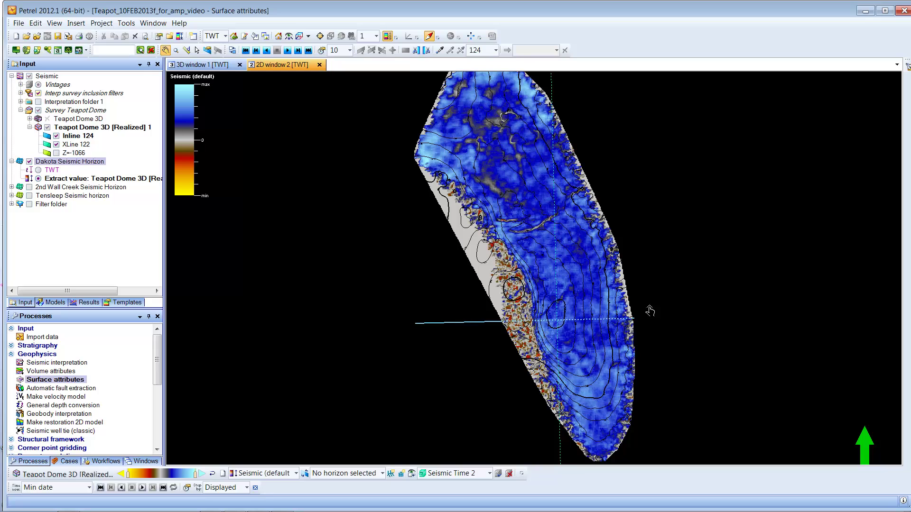